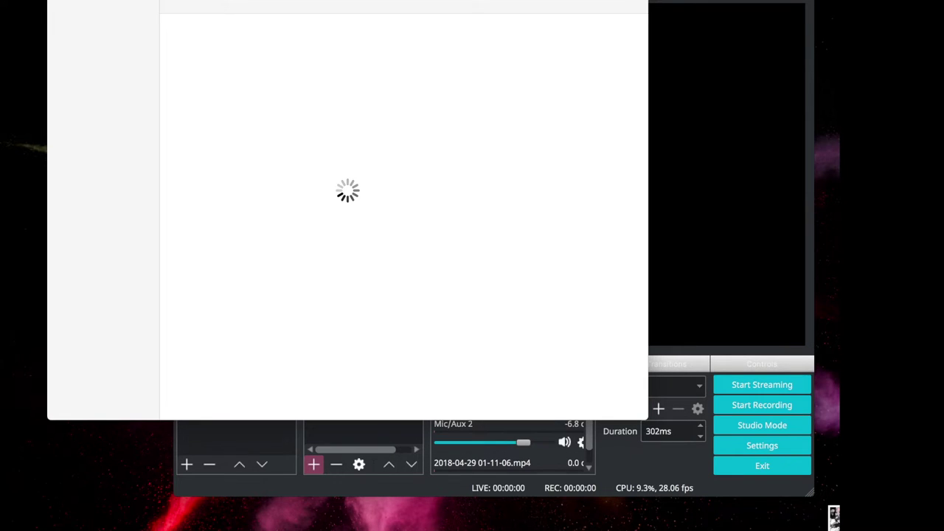
# Step: Import the rose-bordered frame image from the iPhone into the Photos library, let the import finish, and close Photos
pyautogui.moveTo(402, 2); pyautogui.dragTo(524, 51)
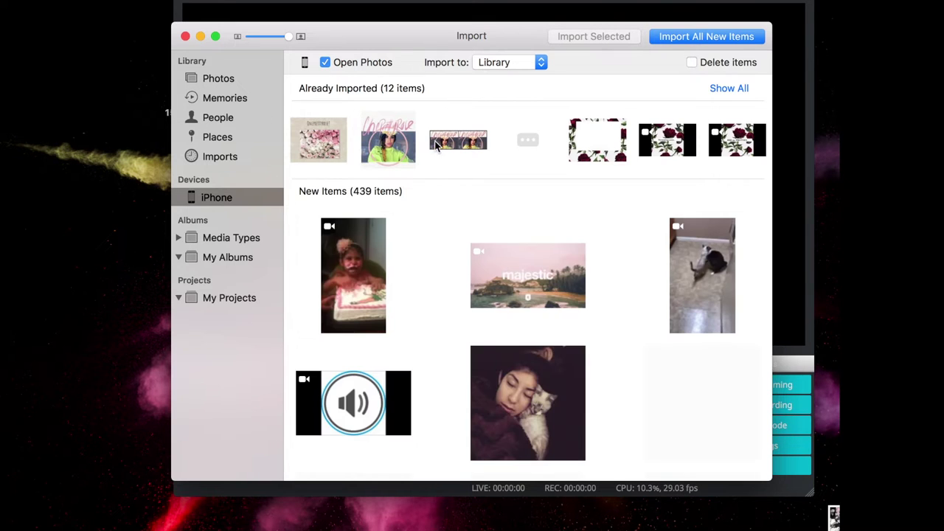
pyautogui.click(583, 148)
pyautogui.click(581, 37)
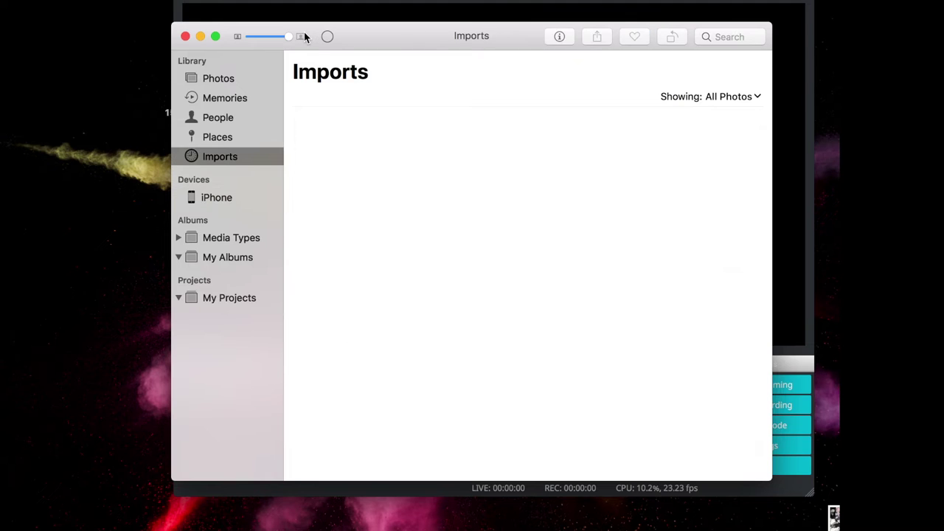
pyautogui.click(185, 36)
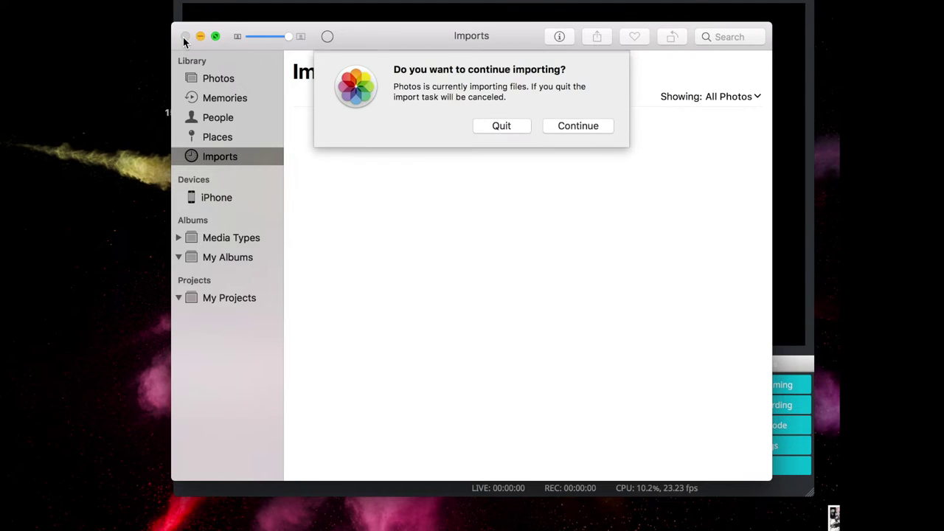
pyautogui.click(572, 126)
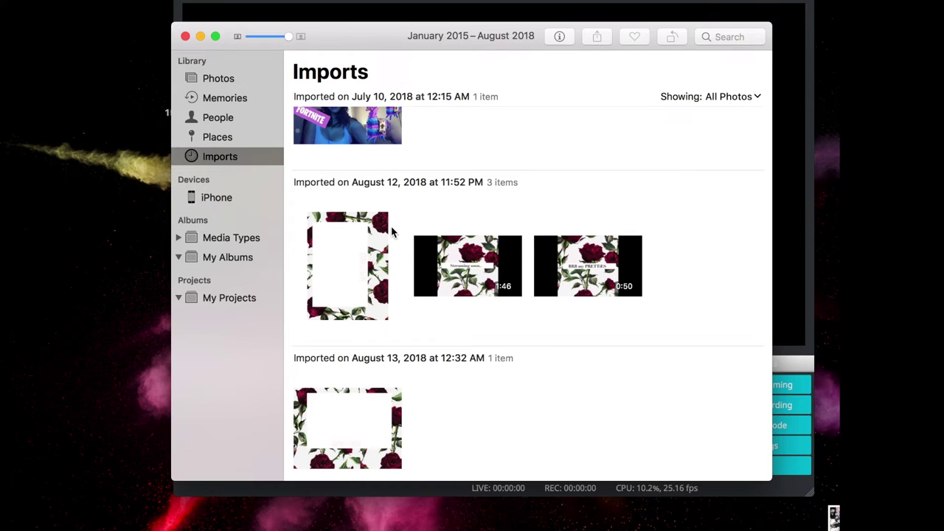
pyautogui.moveTo(386, 312)
pyautogui.click(187, 36)
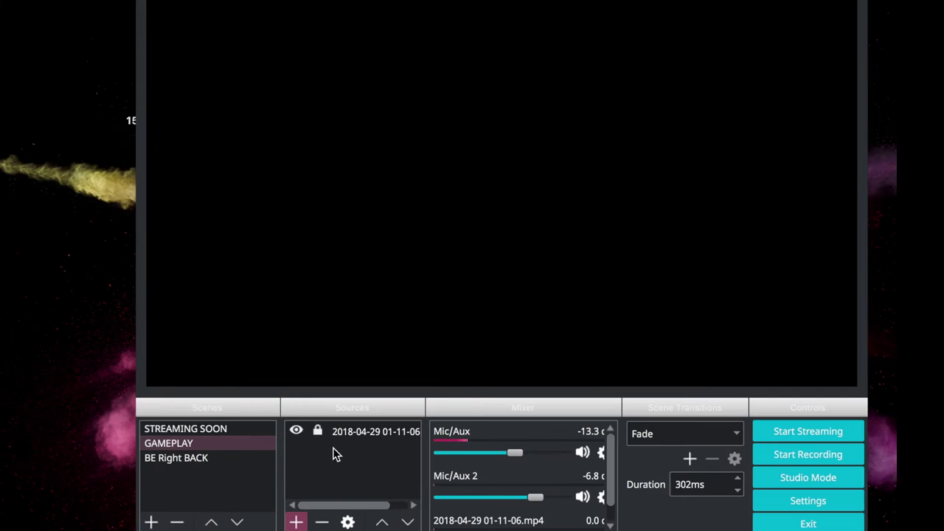
# Step: Add a new Image source named "gaming overlay" to the GAMEPLAY scene in OBS
pyautogui.rightClick(341, 470)
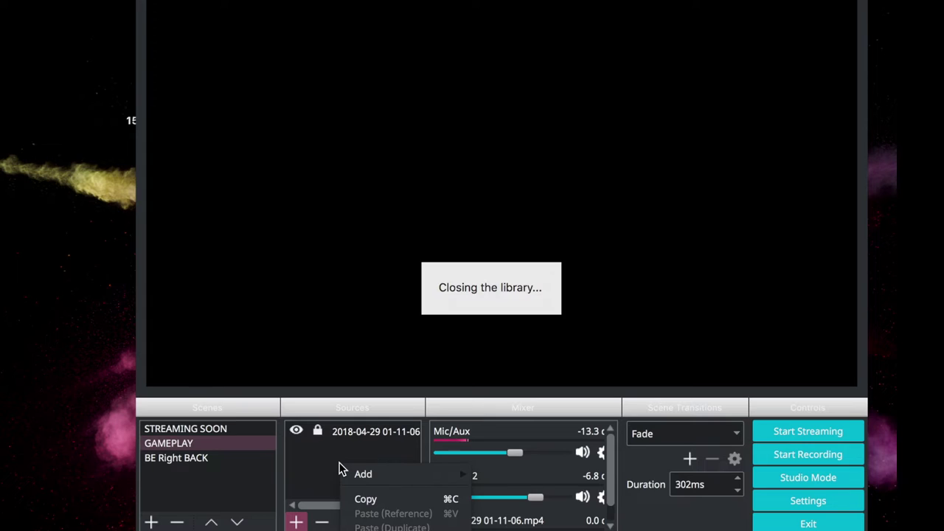
pyautogui.moveTo(365, 475)
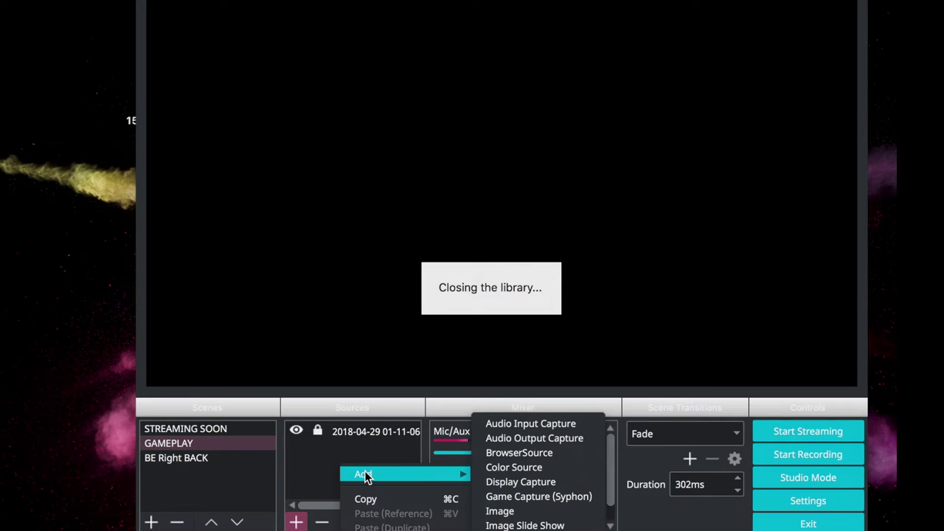
pyautogui.click(525, 516)
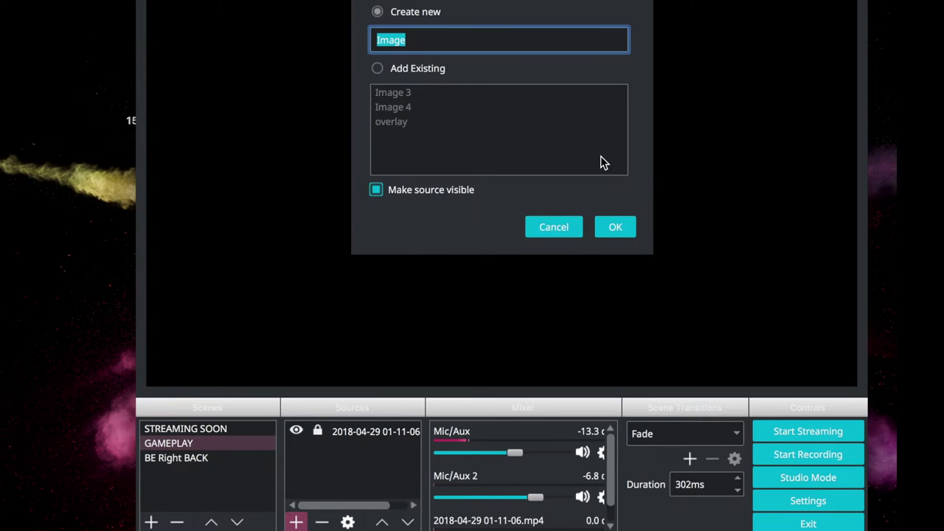
pyautogui.write('over')
pyautogui.press('BackSpace')
pyautogui.press('BackSpace')
pyautogui.press('BackSpace')
pyautogui.press('BackSpace')
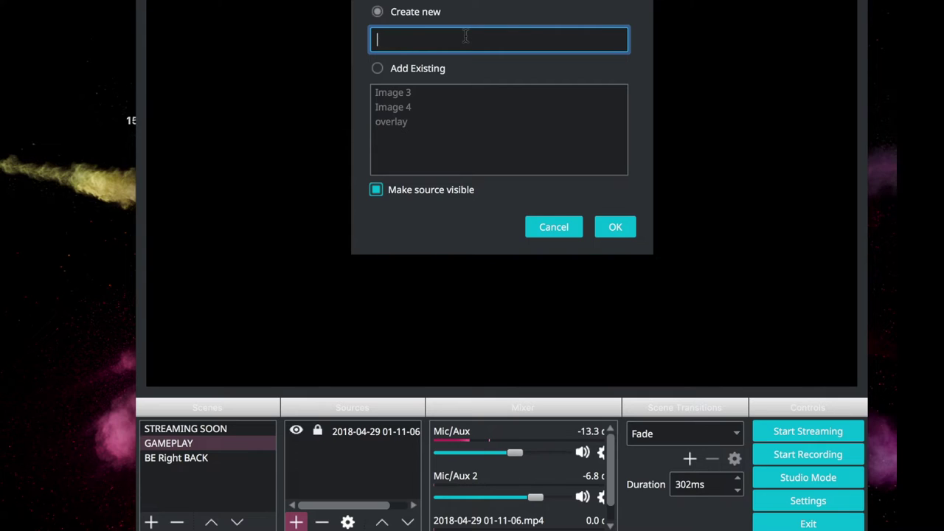
pyautogui.write('gaming overlay')
pyautogui.click(618, 227)
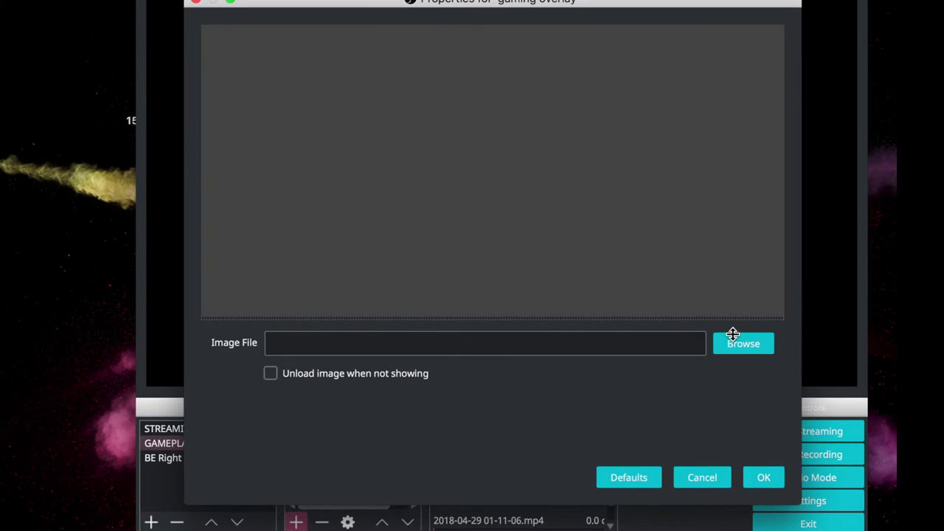
# Step: Set the source's image file to 1534119137512.png from the recent files and confirm its properties
pyautogui.click(743, 345)
pyautogui.click(743, 346)
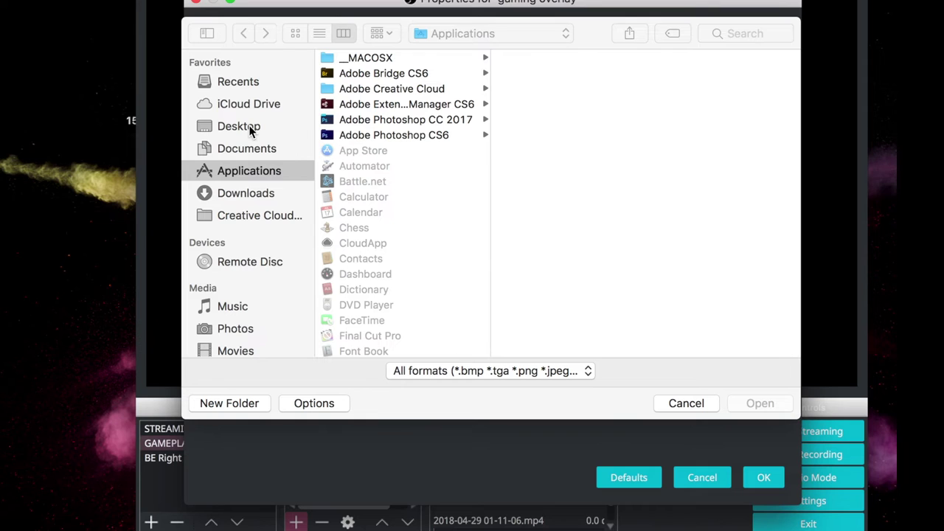
pyautogui.click(249, 82)
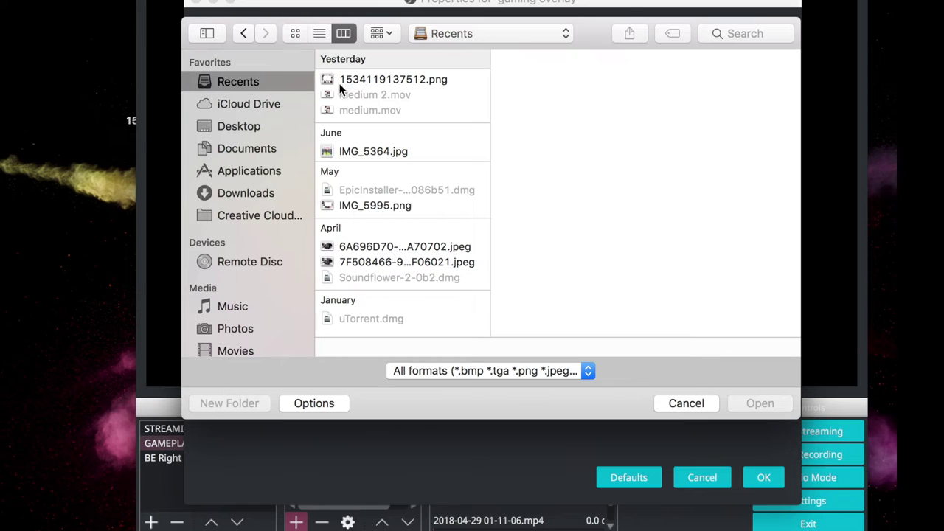
pyautogui.click(359, 77)
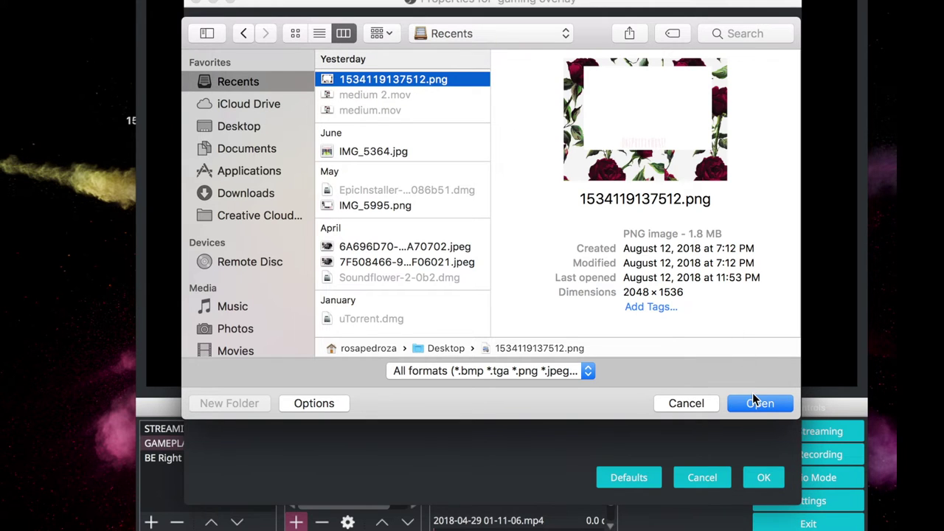
pyautogui.click(760, 403)
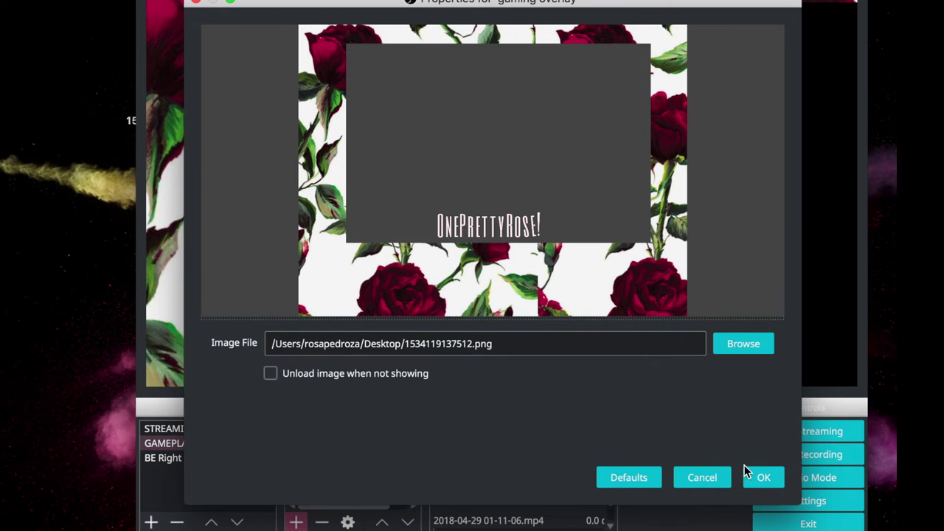
pyautogui.click(763, 478)
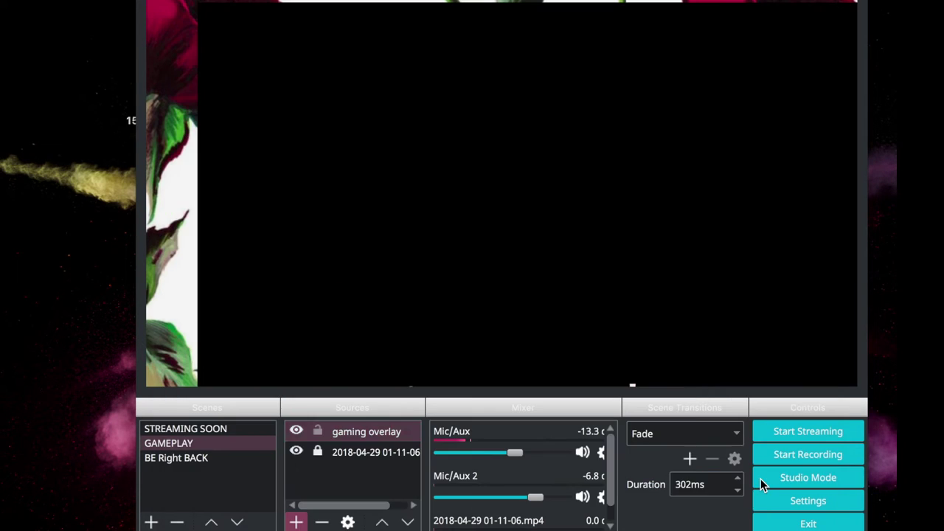
# Step: Stretch the gaming overlay source to fill the screen
pyautogui.click(380, 435)
pyautogui.rightClick(379, 434)
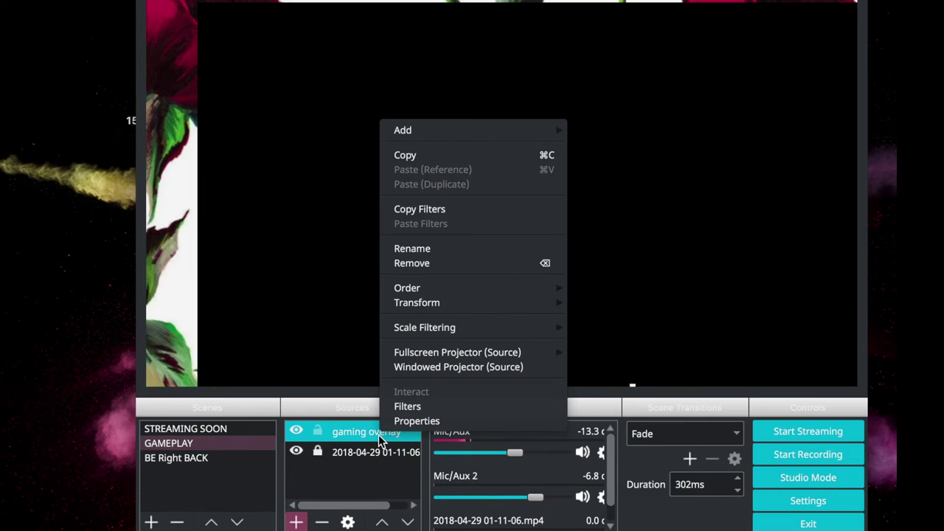
pyautogui.moveTo(452, 306)
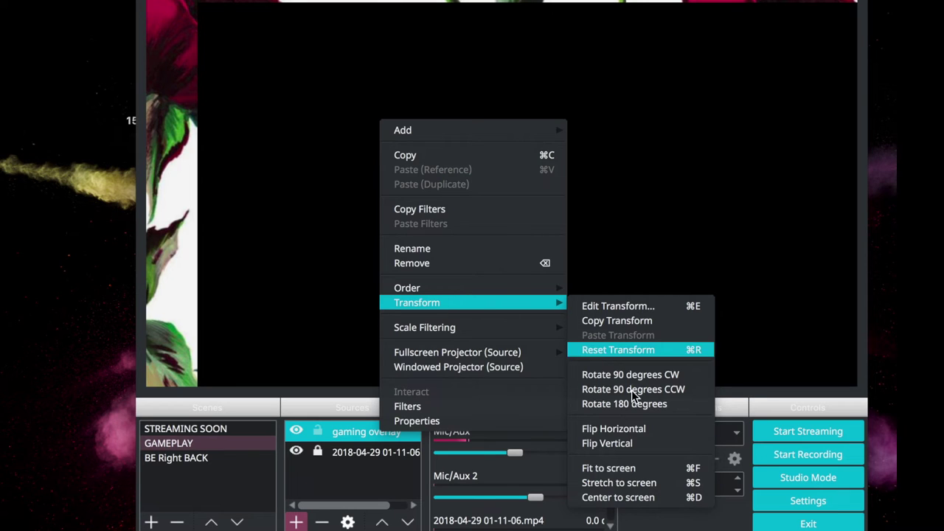
pyautogui.click(667, 487)
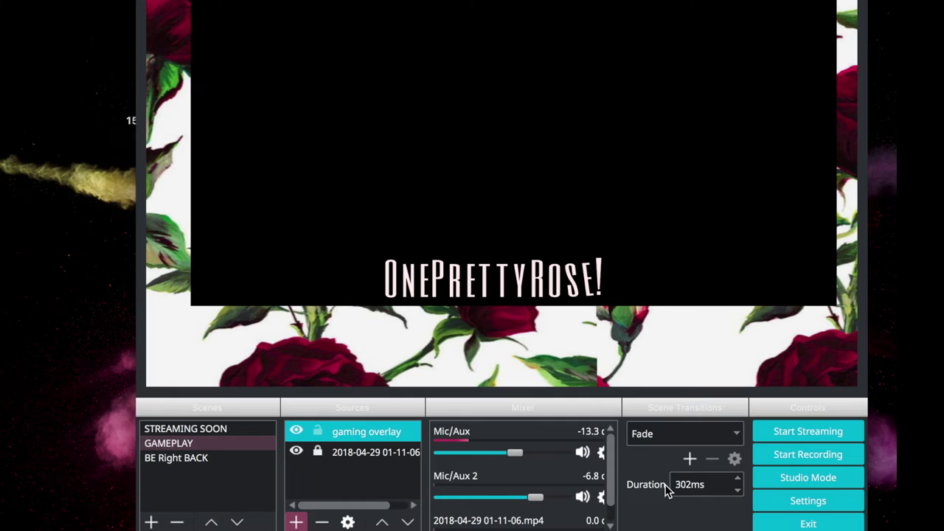
# Step: Preview the overlay in Studio Mode and return to the normal view
pyautogui.click(787, 479)
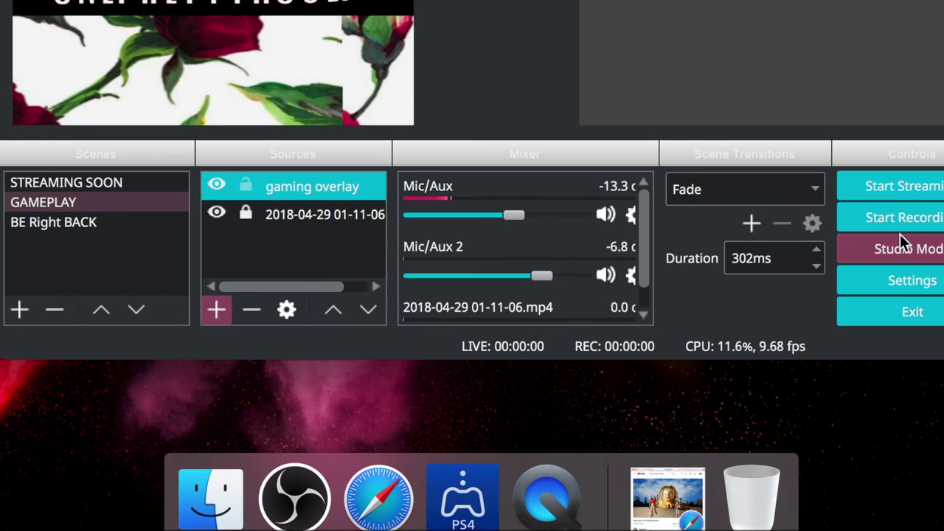
pyautogui.click(902, 250)
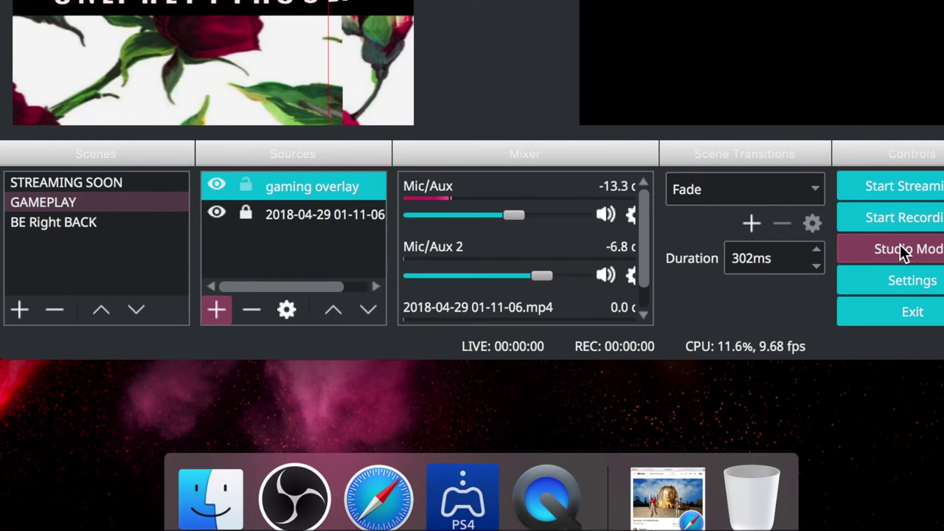
pyautogui.click(903, 251)
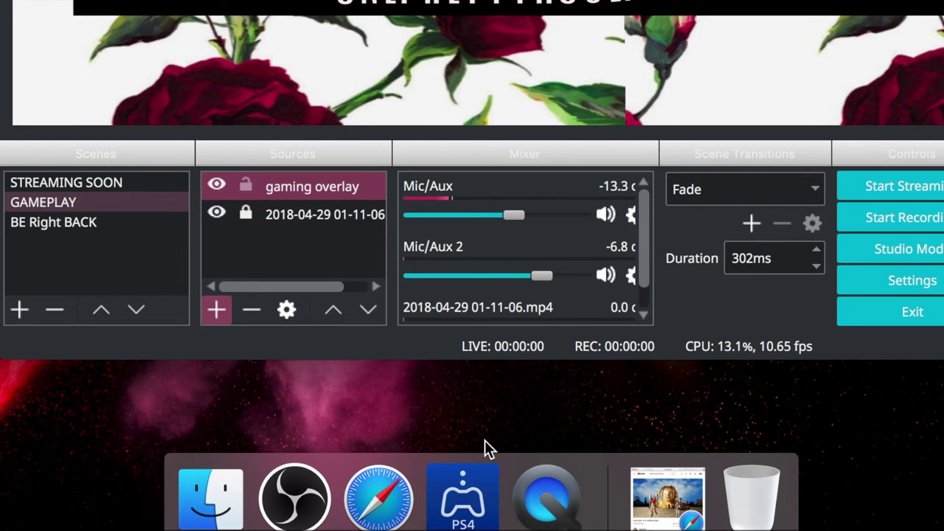
# Step: Launch PS4 Remote Play, start the console connection, reposition its window, and switch back to OBS
pyautogui.click(459, 495)
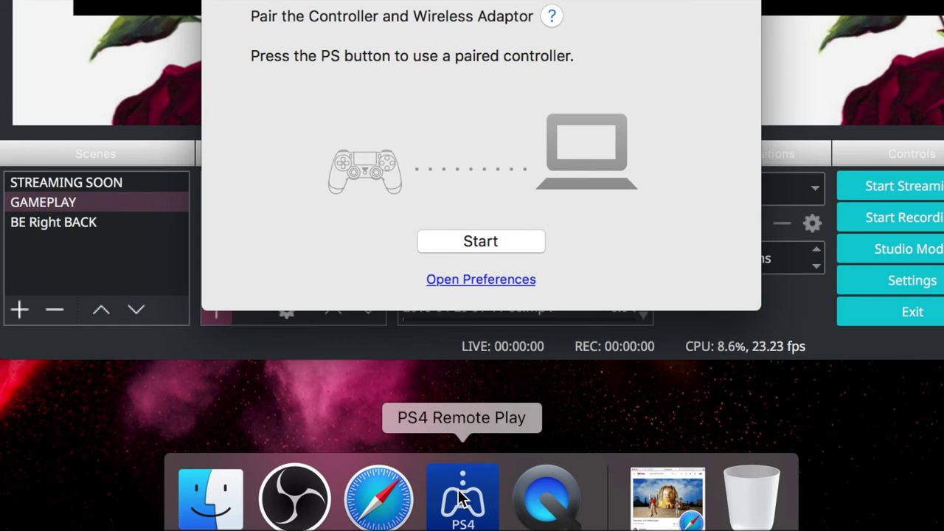
pyautogui.click(471, 235)
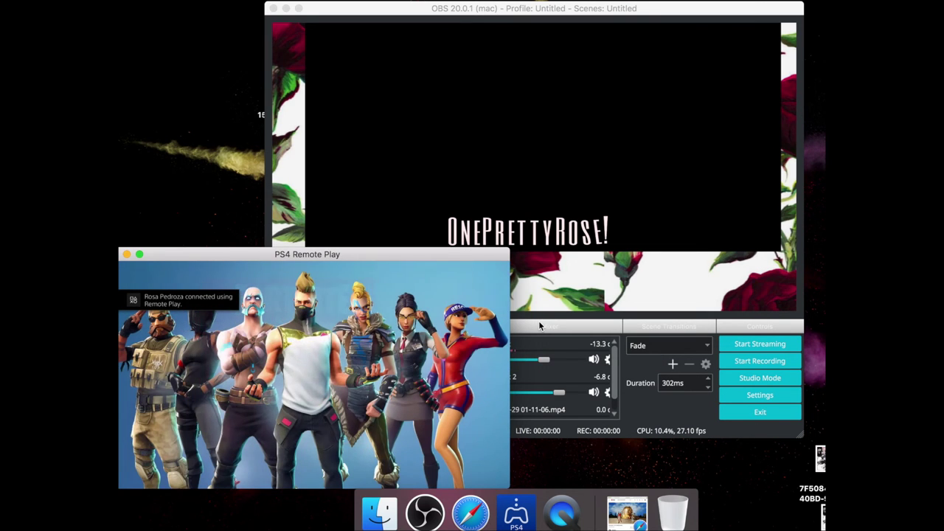
pyautogui.moveTo(490, 253); pyautogui.dragTo(567, 264)
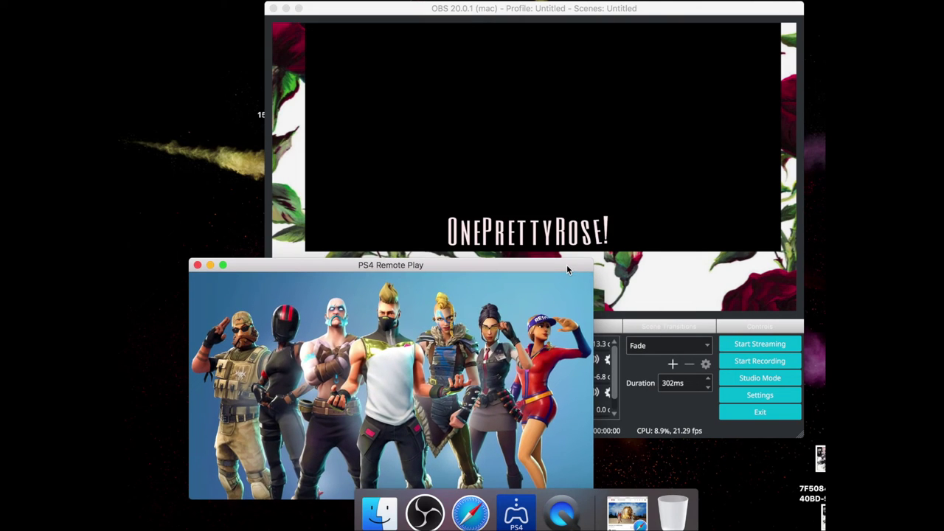
pyautogui.click(680, 269)
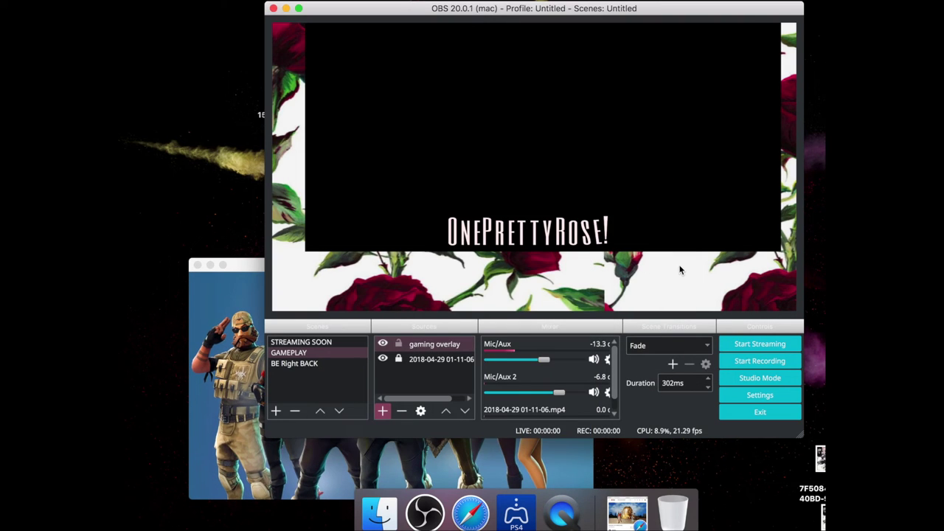
# Step: Add a Window Capture source named "fortnite" that captures the [PS4 Remote Play] PS4 Remote Play window
pyautogui.rightClick(399, 381)
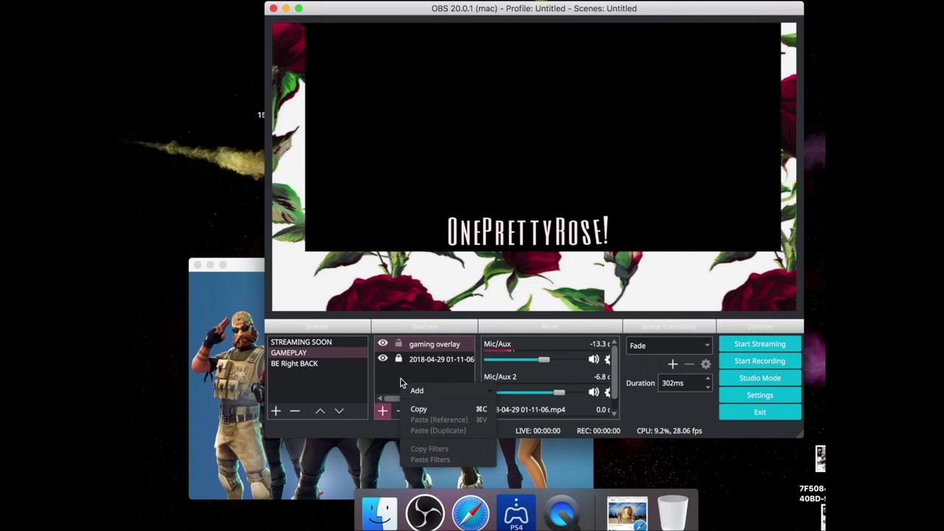
pyautogui.moveTo(420, 390)
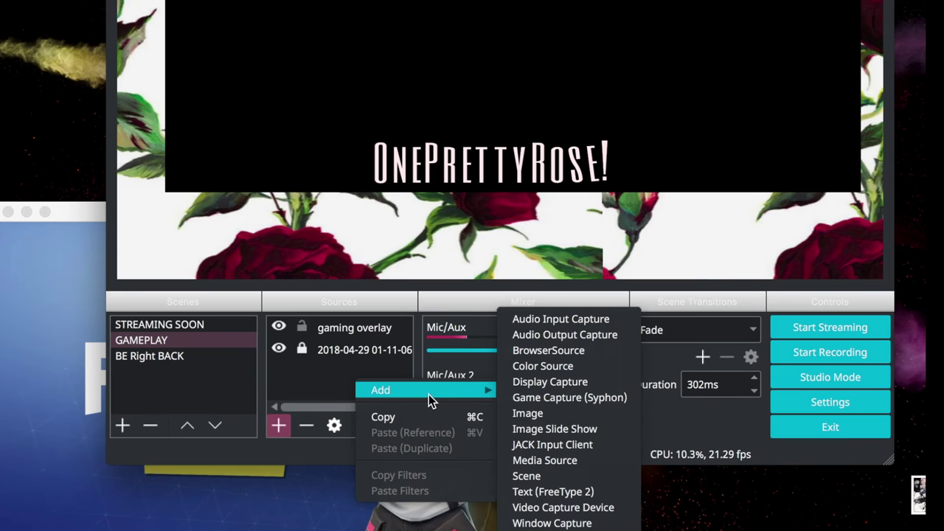
pyautogui.click(565, 523)
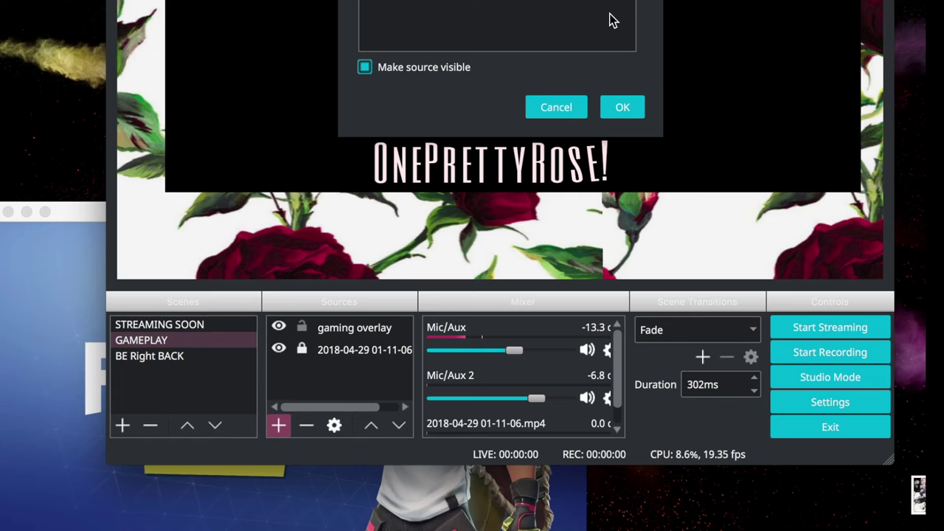
pyautogui.click(627, 106)
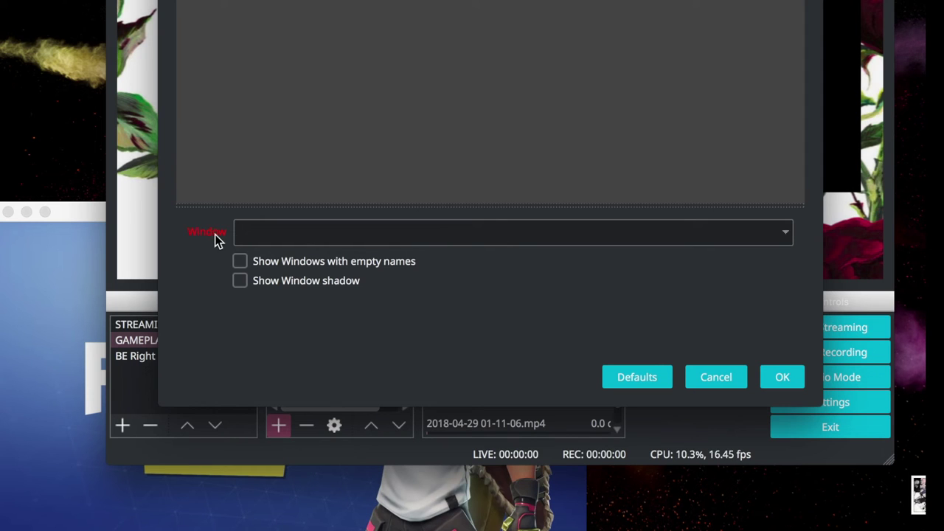
pyautogui.click(775, 237)
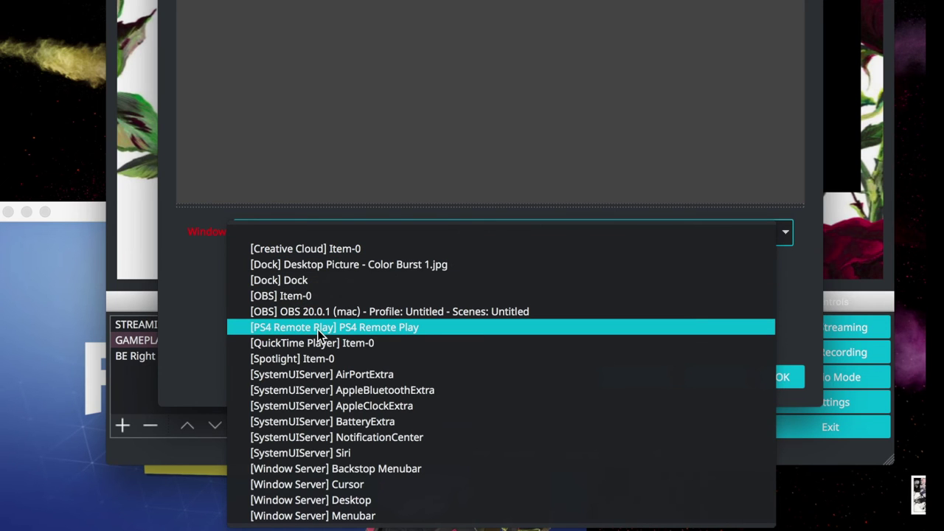
pyautogui.click(419, 327)
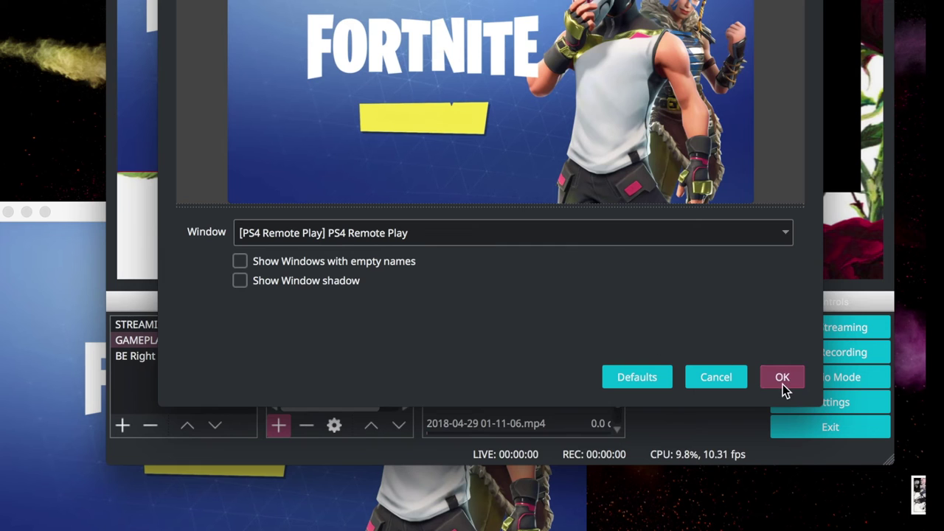
pyautogui.click(784, 385)
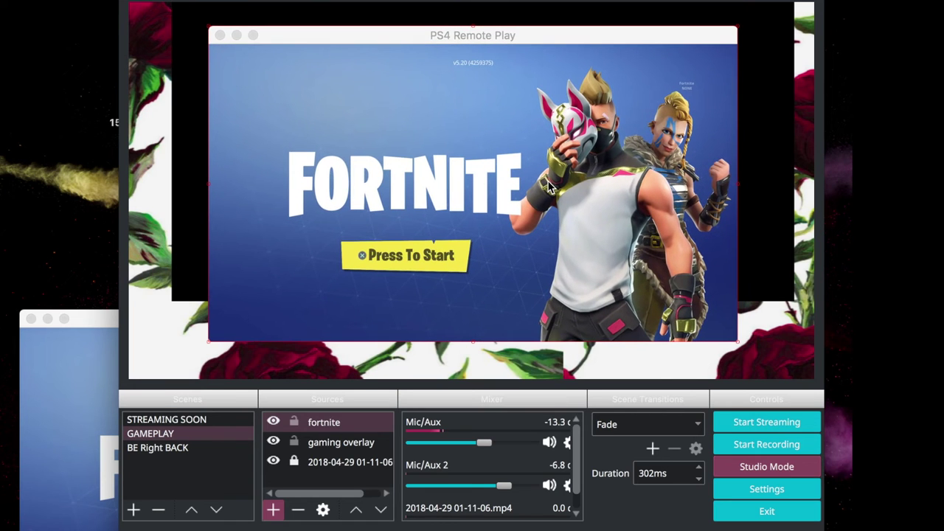
# Step: Enlarge the fortnite capture in the preview and position it over the overlay's inner opening
pyautogui.moveTo(731, 342); pyautogui.dragTo(756, 364)
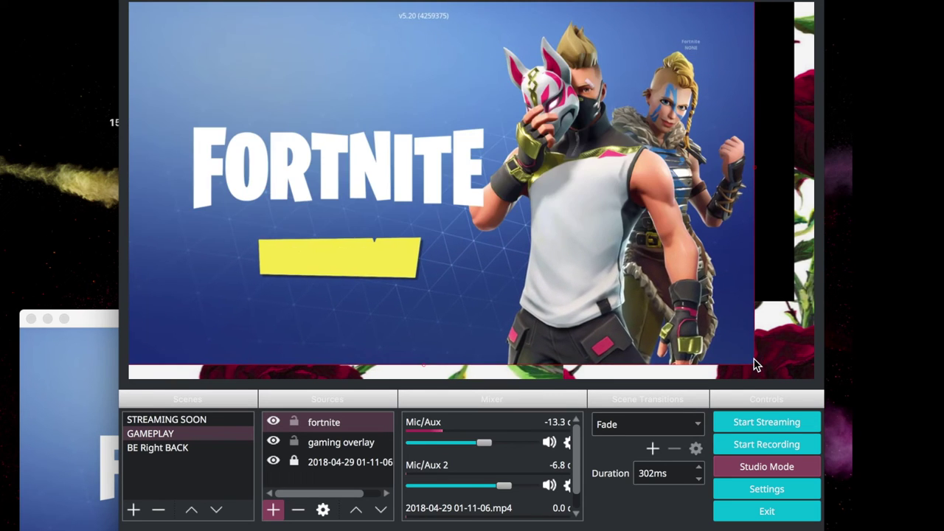
pyautogui.moveTo(660, 264); pyautogui.dragTo(721, 235)
pyautogui.moveTo(717, 229); pyautogui.dragTo(706, 223)
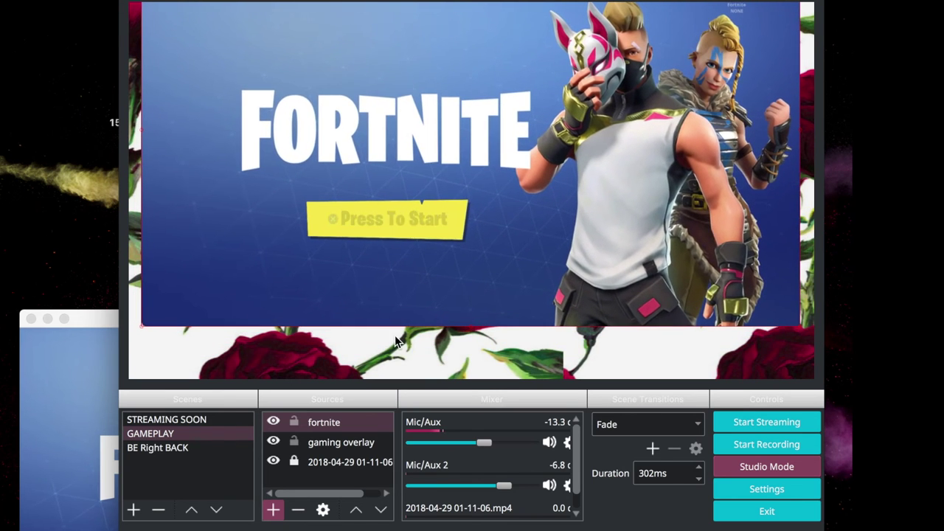
# Step: Move the fortnite source below the gaming overlay in the source order and lock both sources
pyautogui.click(381, 510)
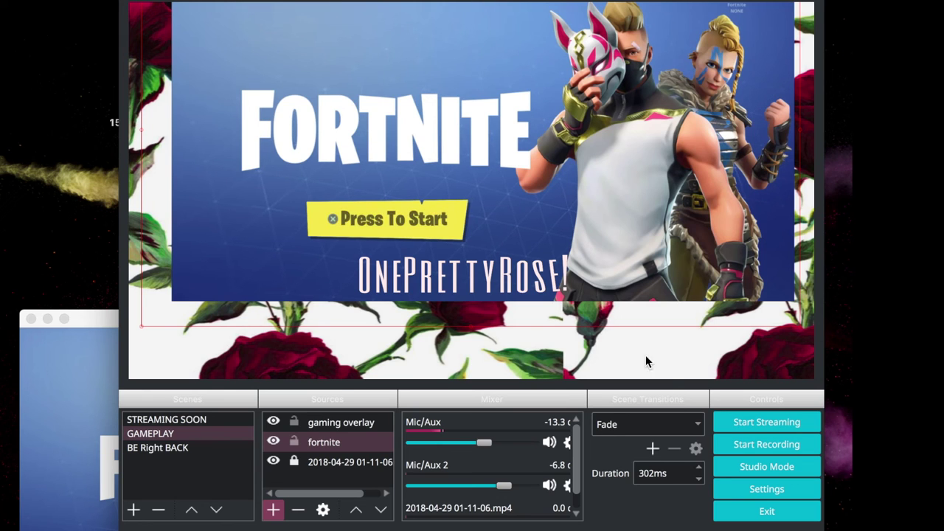
pyautogui.click(658, 372)
pyautogui.click(292, 442)
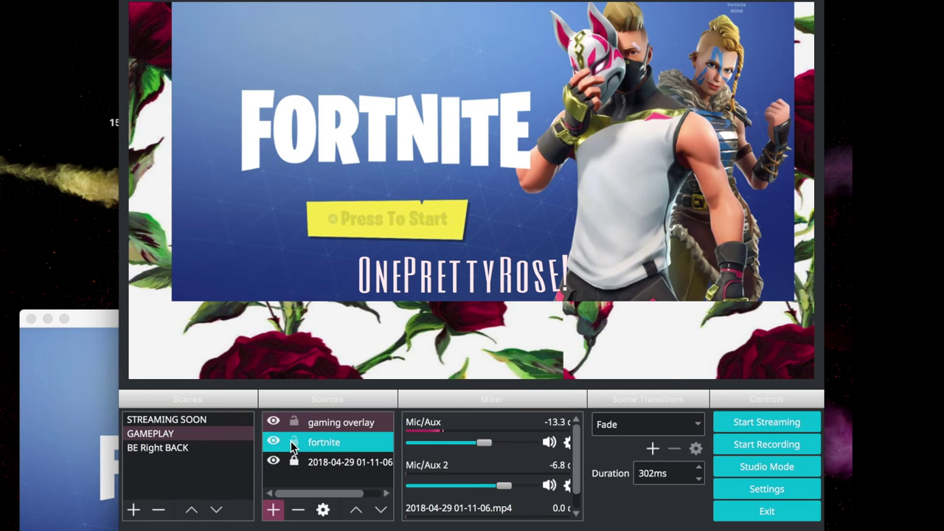
pyautogui.click(295, 422)
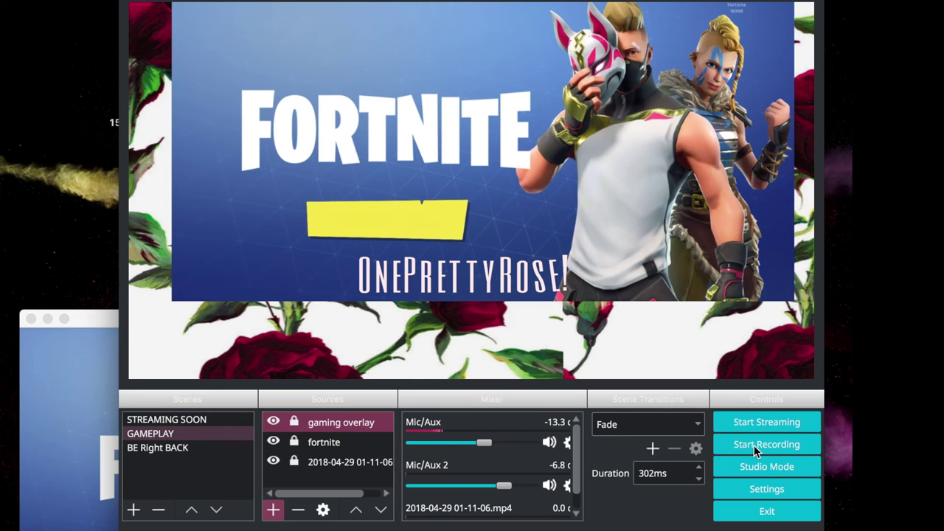
# Step: Preview the GAMEPLAY scene with the live game capture in Studio Mode, move the PS4 Remote Play window, and turn Studio Mode off
pyautogui.click(758, 470)
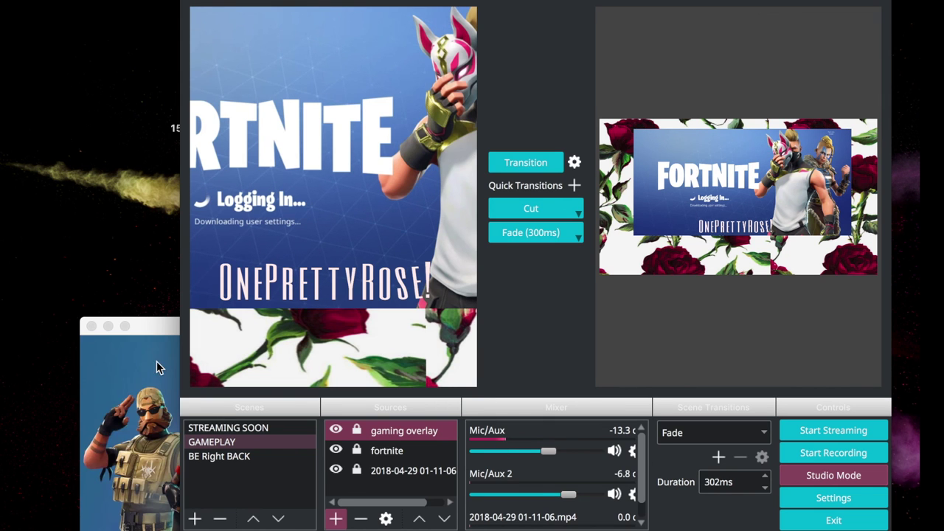
pyautogui.moveTo(155, 329); pyautogui.dragTo(332, 225)
pyautogui.click(284, 227)
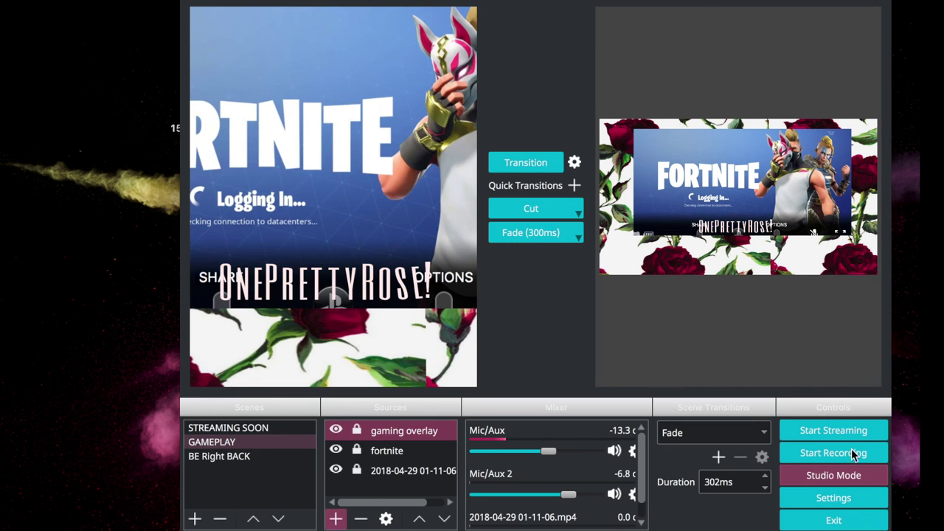
pyautogui.click(846, 475)
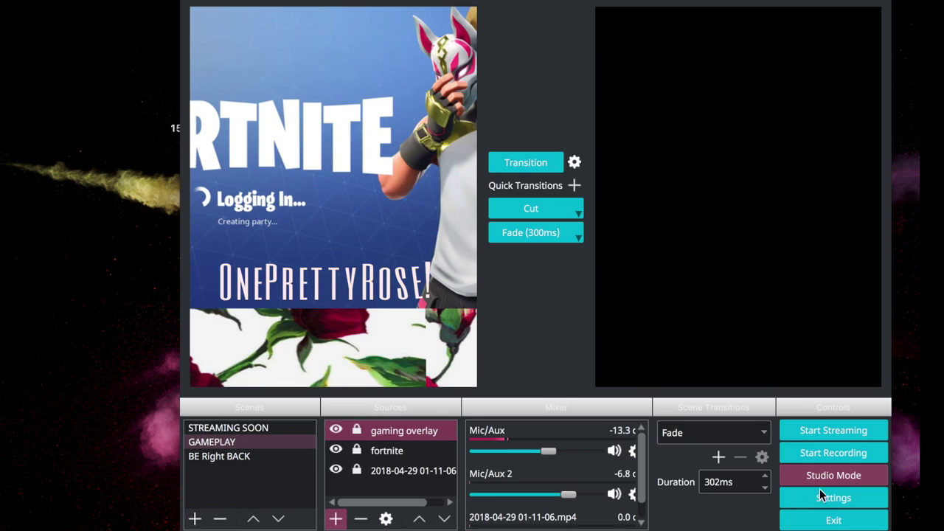